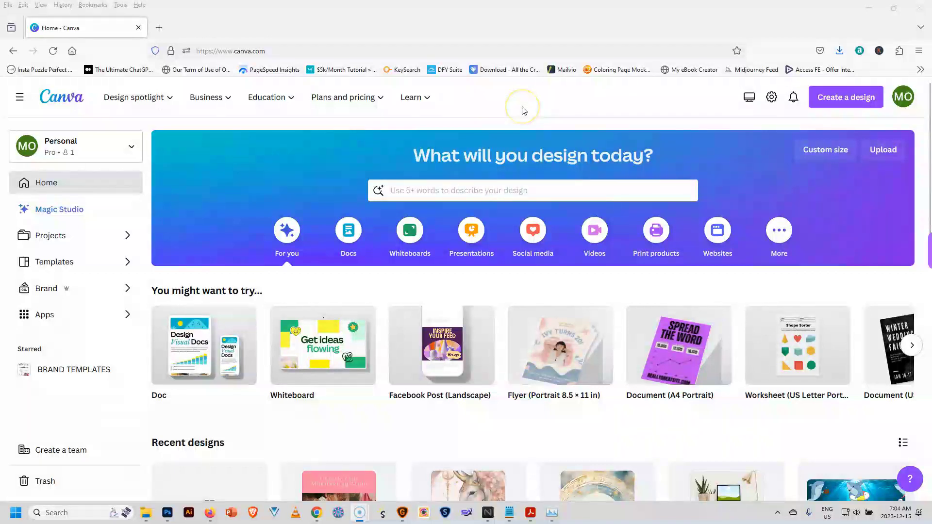
Step: Create a new blank custom-size design 800 px wide and 400 px high
{"action": "left_click", "coordinate": [833, 100]}
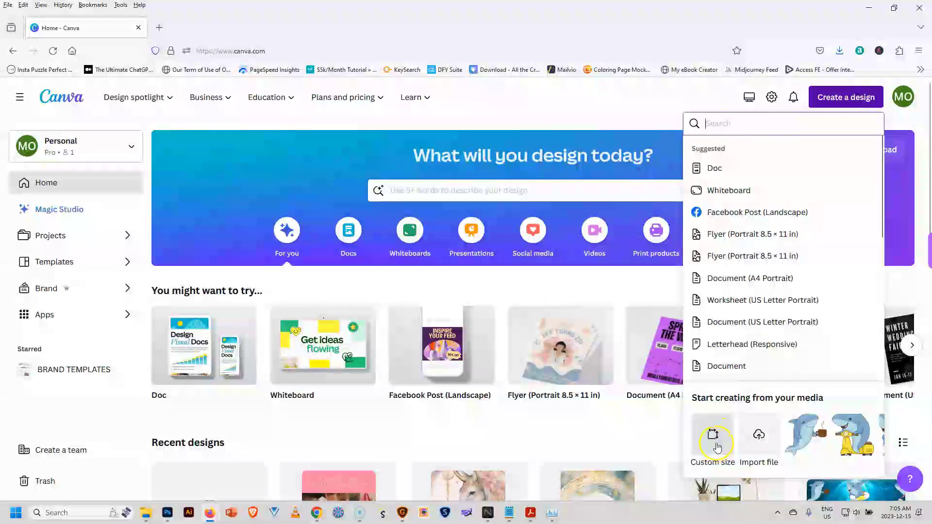
{"action": "scroll", "coordinate": [759, 316], "scroll_direction": "down", "scroll_amount": 3}
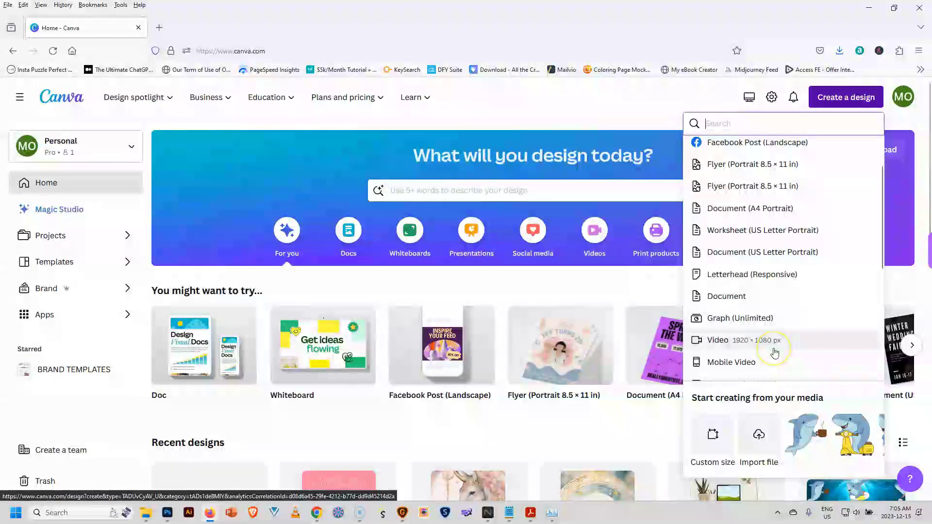
{"action": "left_click", "coordinate": [704, 438]}
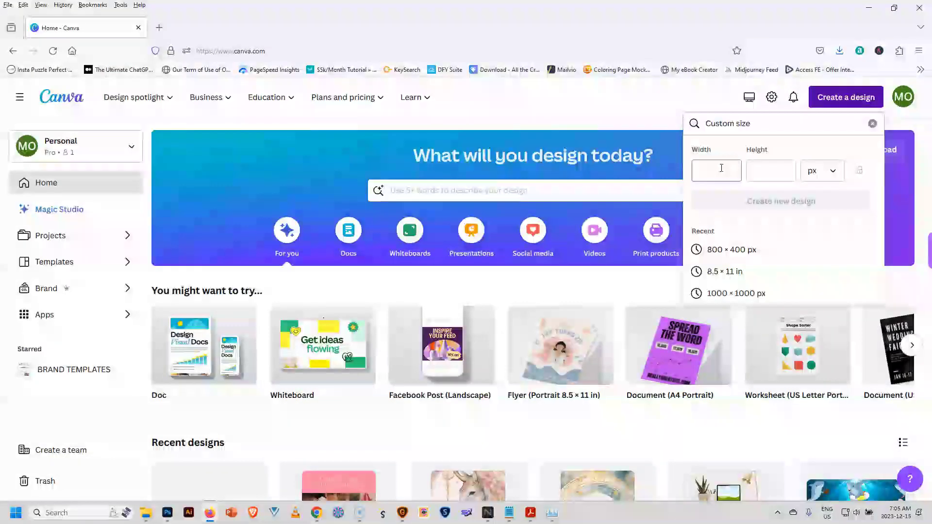
{"action": "type", "text": "800"}
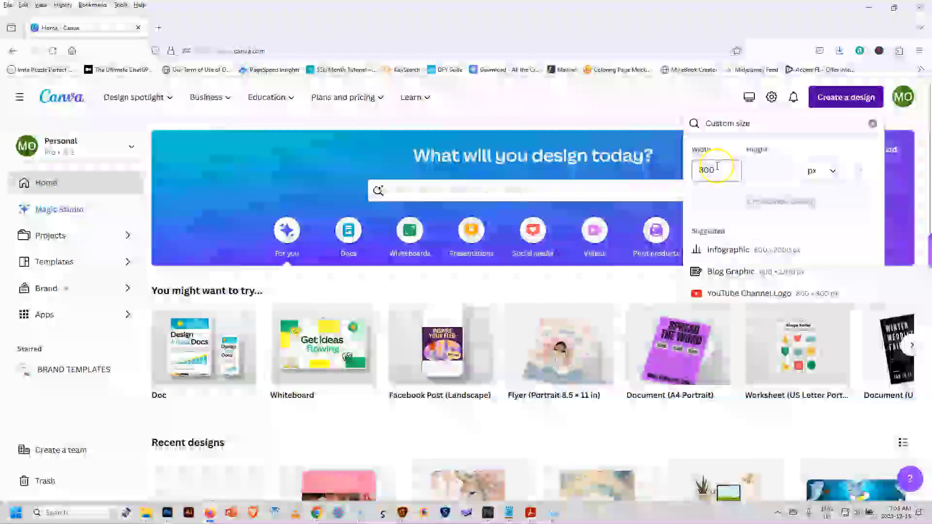
{"action": "left_click", "coordinate": [758, 163]}
{"action": "type", "text": "4"}
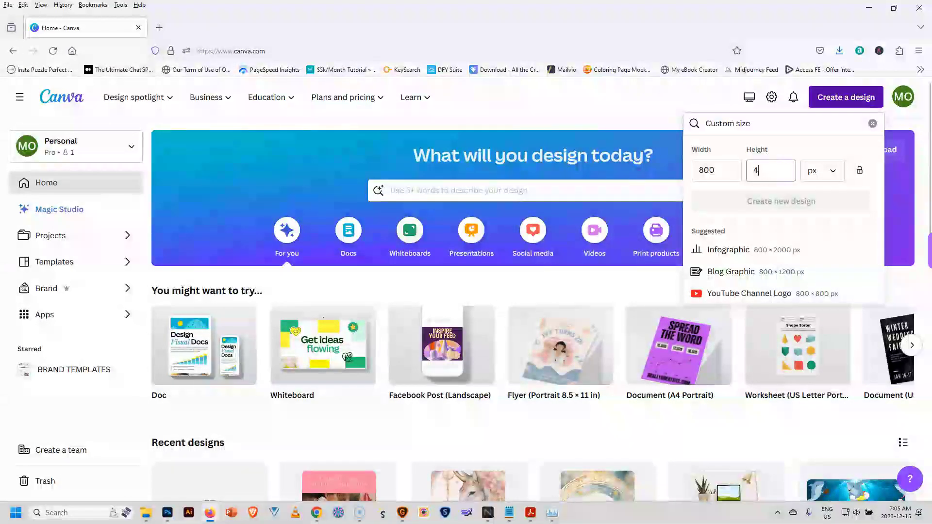
{"action": "type", "text": "00"}
{"action": "left_click", "coordinate": [777, 201]}
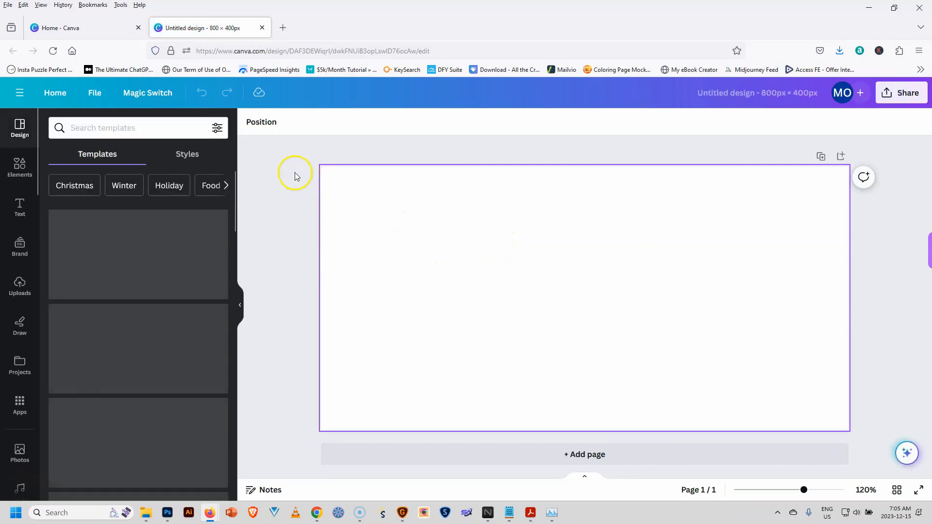
{"action": "left_click", "coordinate": [295, 174]}
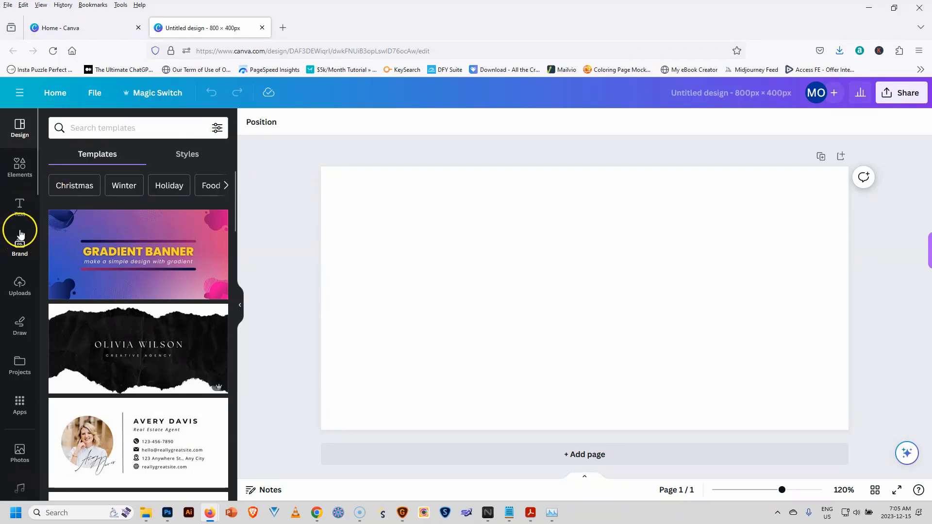
Step: Search the stock video library for "underwater"
{"action": "scroll", "coordinate": [30, 247], "scroll_direction": "down", "scroll_amount": 5}
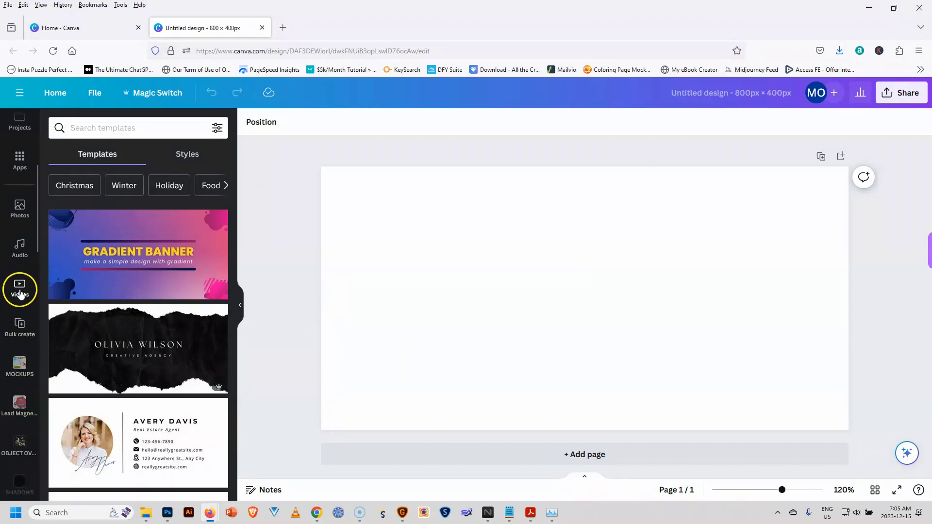
{"action": "left_click", "coordinate": [20, 159]}
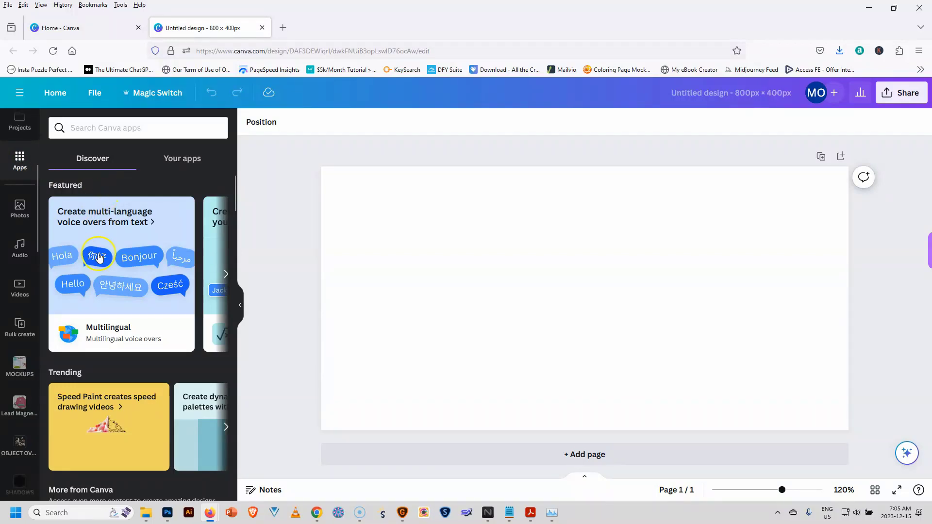
{"action": "scroll", "coordinate": [105, 256], "scroll_direction": "down", "scroll_amount": 6}
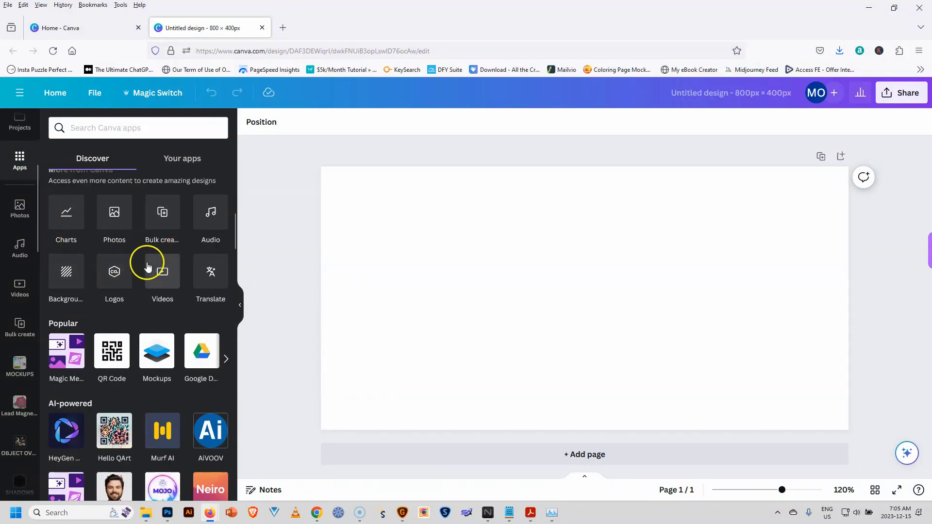
{"action": "left_click", "coordinate": [161, 273]}
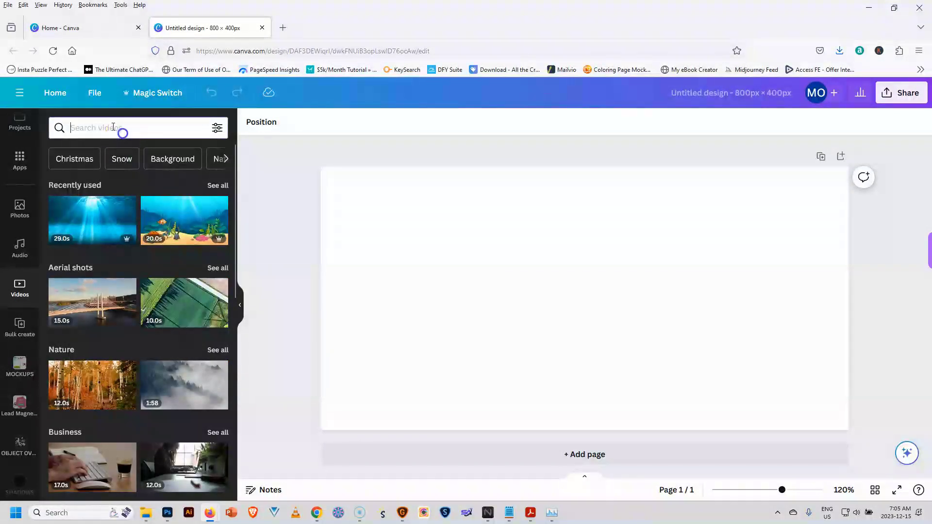
{"action": "type", "text": "underwater"}
{"action": "key", "text": "Return"}
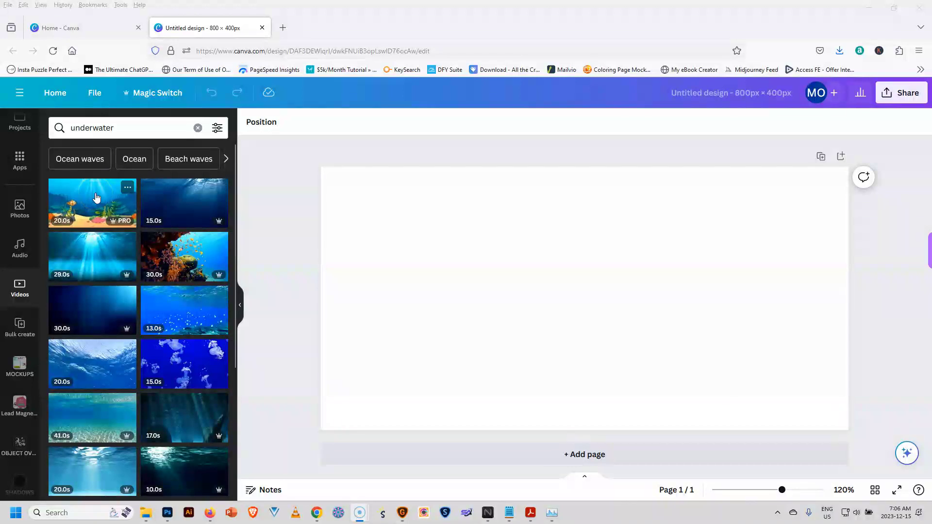
Step: Add the 29-second underwater light-ray video to the page, enlarge it to cover the whole page, and pause its playback
{"action": "left_click", "coordinate": [173, 197]}
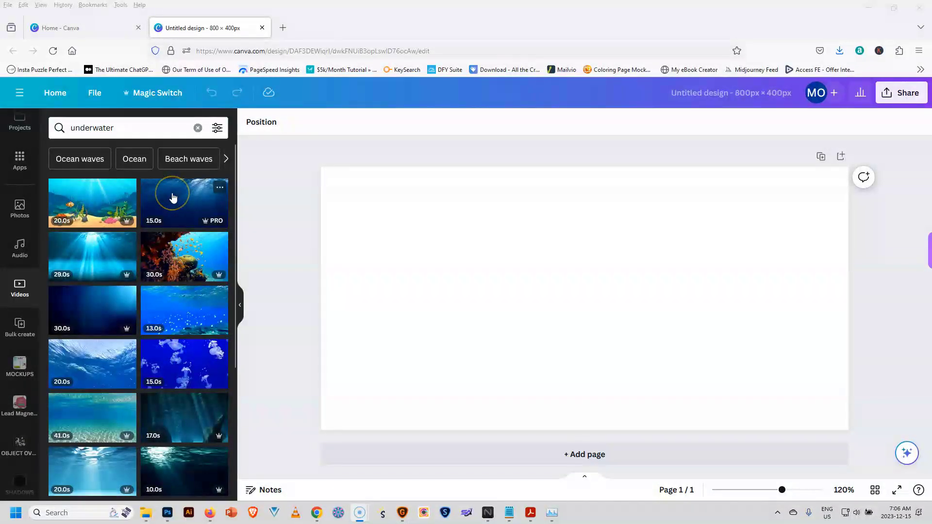
{"action": "left_click", "coordinate": [84, 250]}
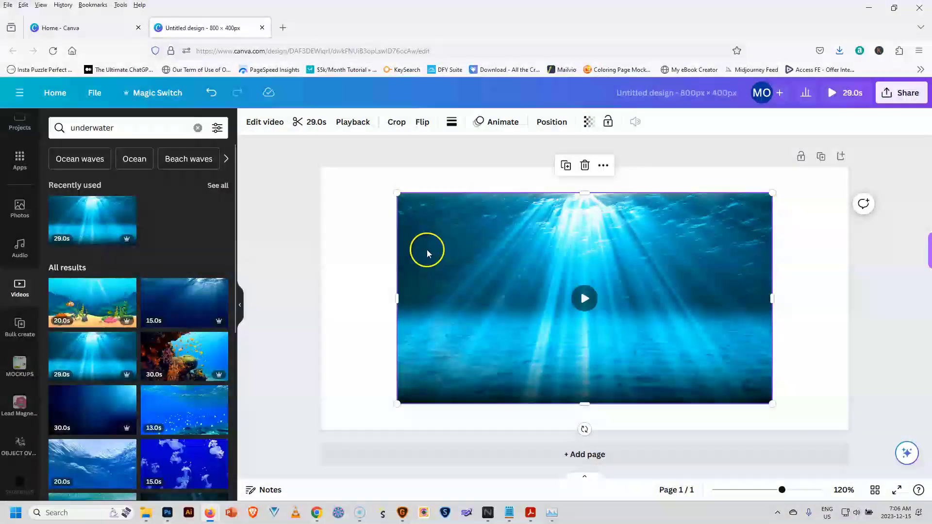
{"action": "left_click_drag", "start_coordinate": [397, 193], "coordinate": [311, 158]}
{"action": "left_click_drag", "start_coordinate": [773, 404], "coordinate": [852, 447]}
{"action": "left_click_drag", "start_coordinate": [743, 352], "coordinate": [741, 365]}
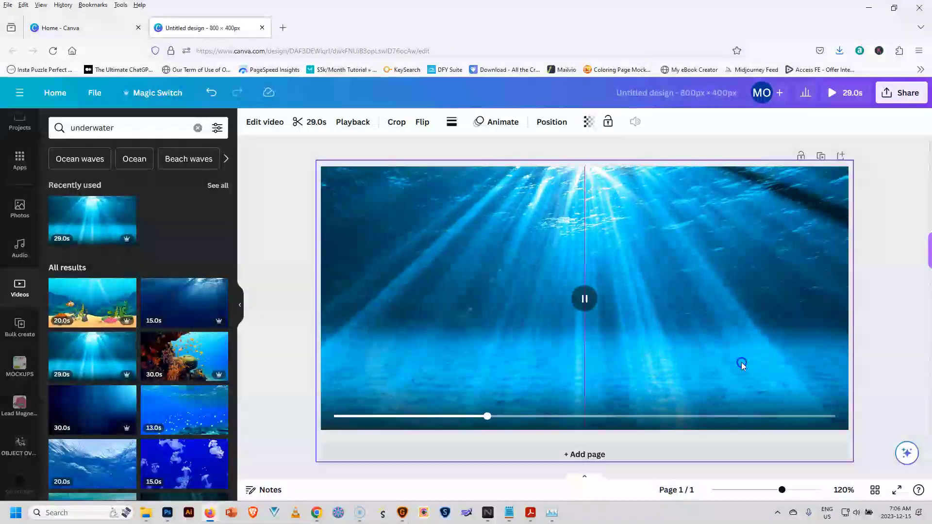
{"action": "left_click", "coordinate": [617, 313]}
{"action": "left_click", "coordinate": [586, 298]}
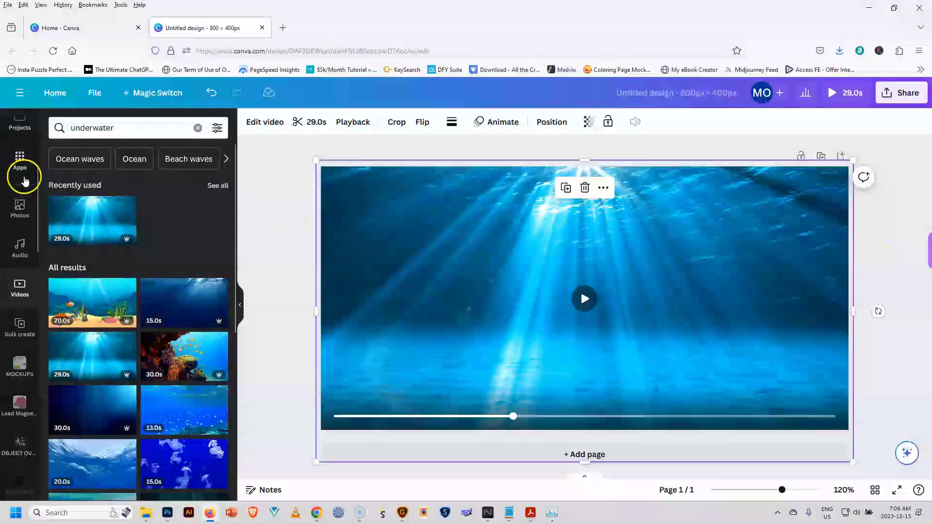
Step: Add the uploaded shark with the coffee mug, shrink it, and place it in the page's upper-left corner
{"action": "scroll", "coordinate": [33, 352], "scroll_direction": "up", "scroll_amount": 5}
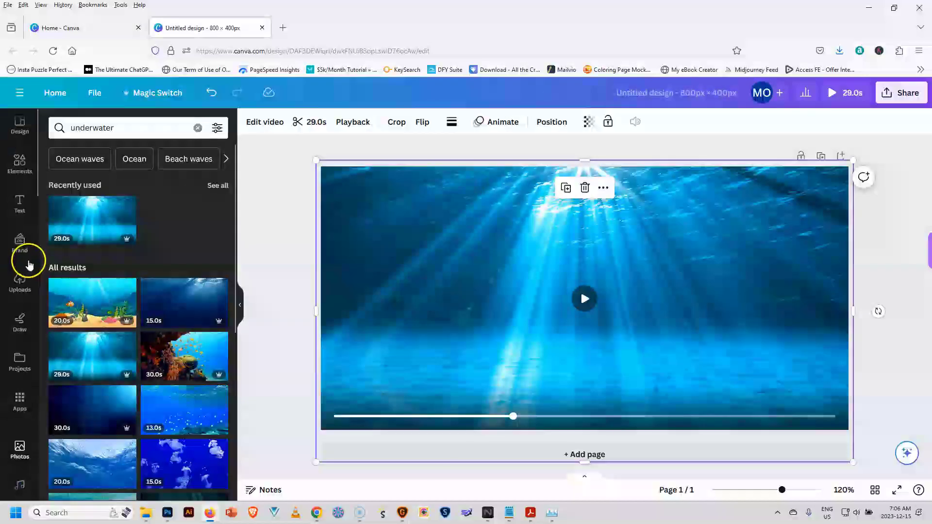
{"action": "left_click", "coordinate": [20, 286]}
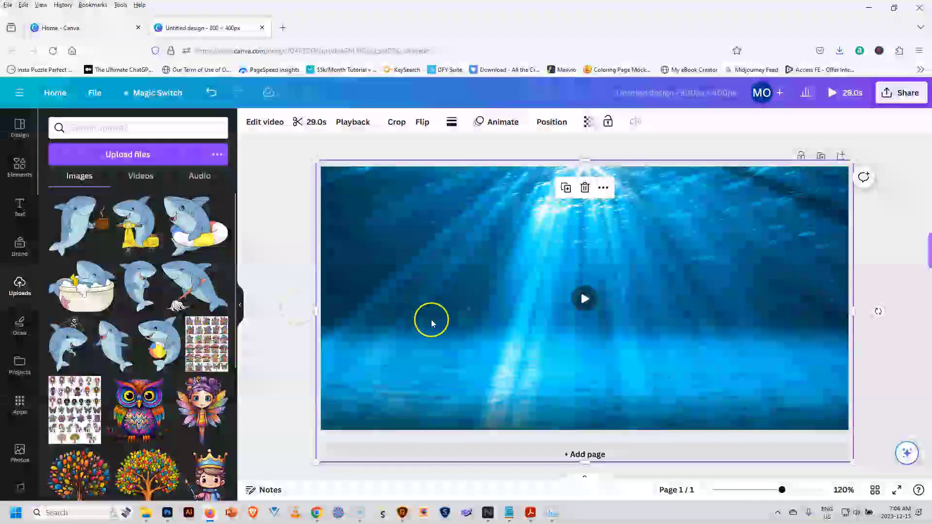
{"action": "left_click", "coordinate": [75, 231]}
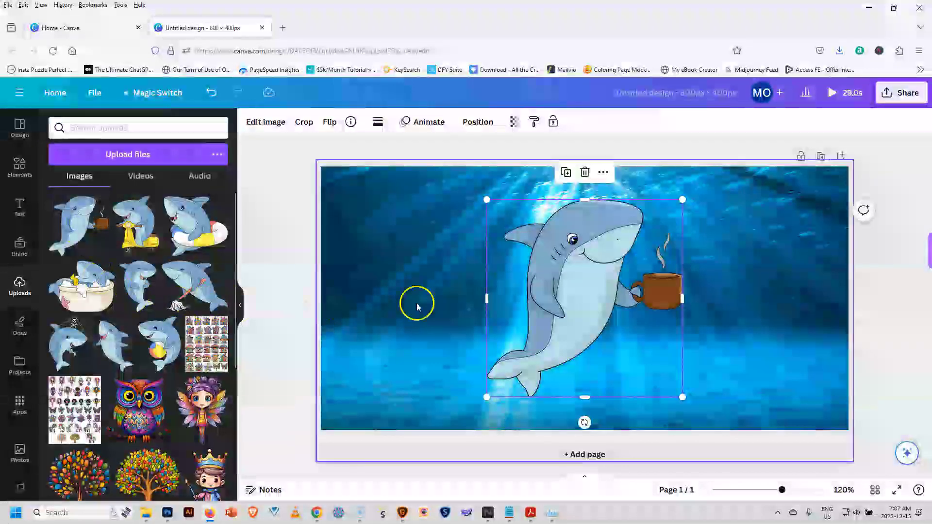
{"action": "left_click_drag", "start_coordinate": [683, 396], "coordinate": [600, 307]}
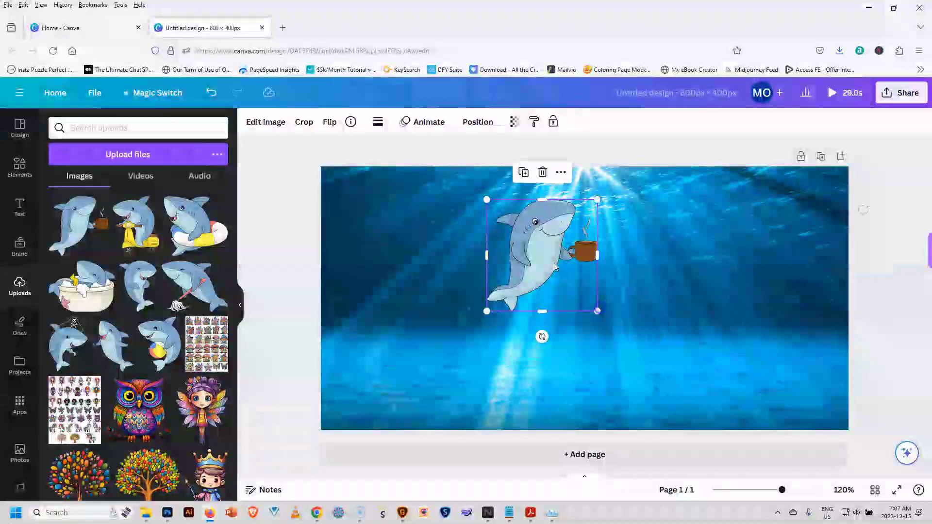
{"action": "left_click_drag", "start_coordinate": [540, 244], "coordinate": [395, 223]}
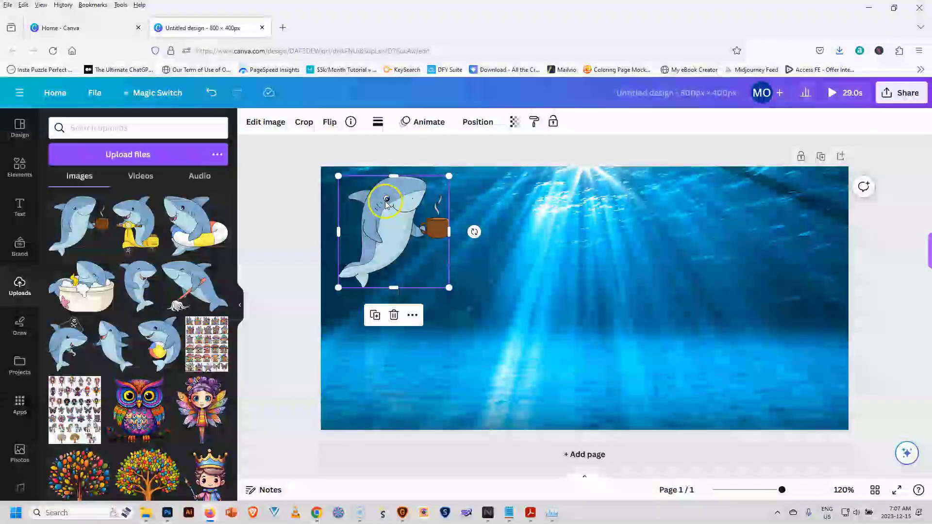
Step: Create a custom animation that moves the coffee-mug shark along a looping path across the page
{"action": "left_click", "coordinate": [425, 124]}
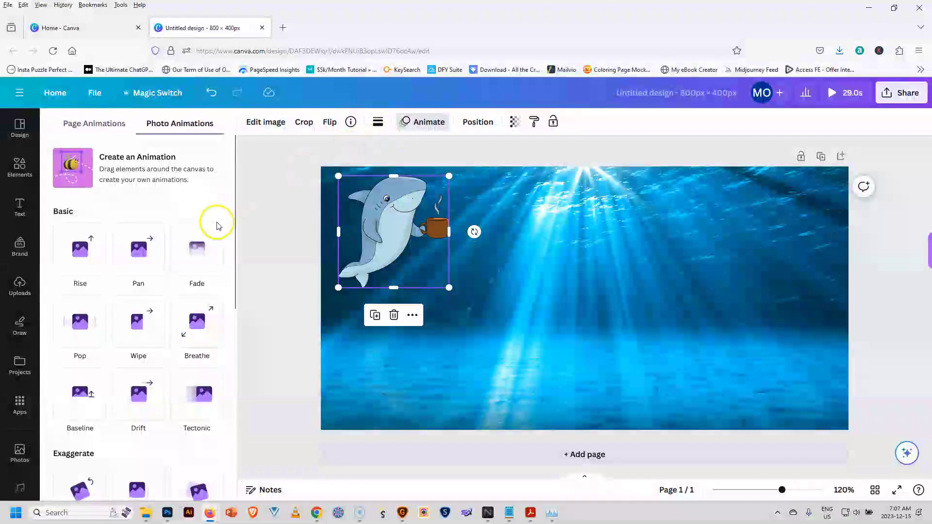
{"action": "left_click", "coordinate": [199, 393]}
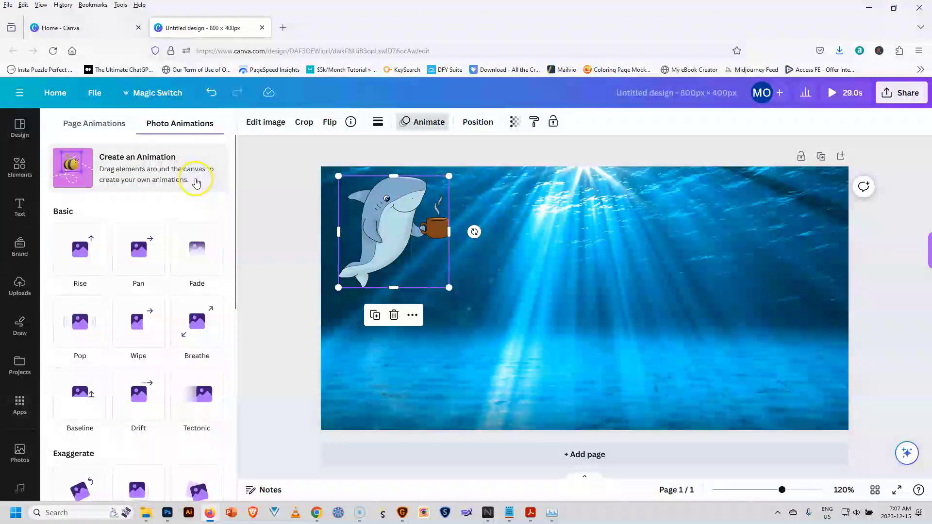
{"action": "left_click", "coordinate": [122, 160]}
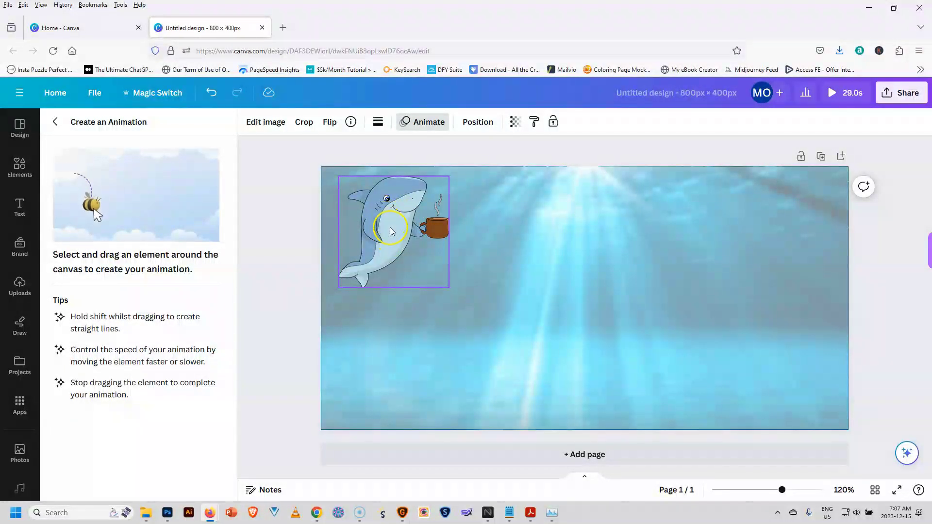
{"action": "mouse_move", "coordinate": [392, 231]}
{"action": "left_mouse_down"}
{"action": "mouse_move", "coordinate": [451, 220]}
{"action": "mouse_move", "coordinate": [455, 269]}
{"action": "mouse_move", "coordinate": [431, 325]}
{"action": "mouse_move", "coordinate": [620, 305]}
{"action": "mouse_move", "coordinate": [698, 262]}
{"action": "mouse_move", "coordinate": [711, 329]}
{"action": "mouse_move", "coordinate": [624, 327]}
{"action": "mouse_move", "coordinate": [613, 248]}
{"action": "mouse_move", "coordinate": [503, 211]}
{"action": "mouse_move", "coordinate": [480, 273]}
{"action": "mouse_move", "coordinate": [426, 299]}
{"action": "mouse_move", "coordinate": [406, 225]}
{"action": "left_mouse_up"}
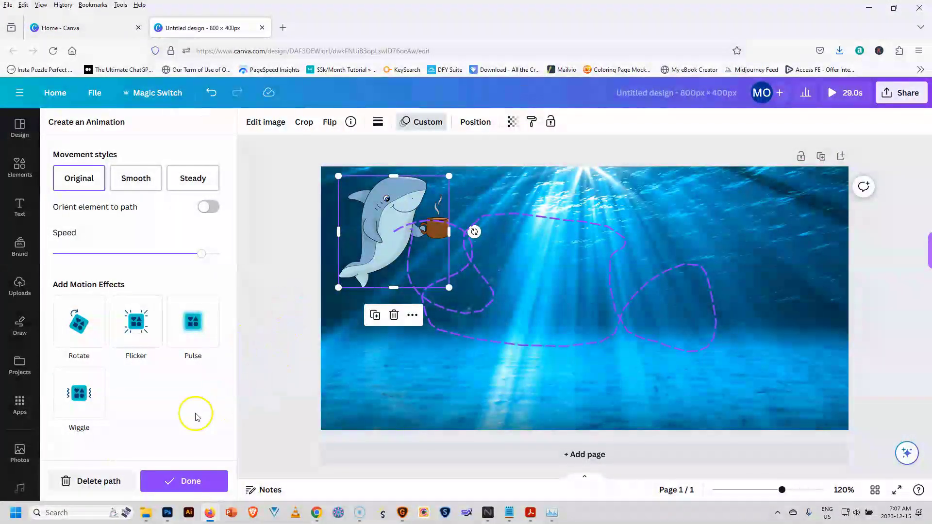
Step: Delete the coffee-mug shark's looping path and record a small movement around its own spot instead
{"action": "left_click", "coordinate": [89, 483]}
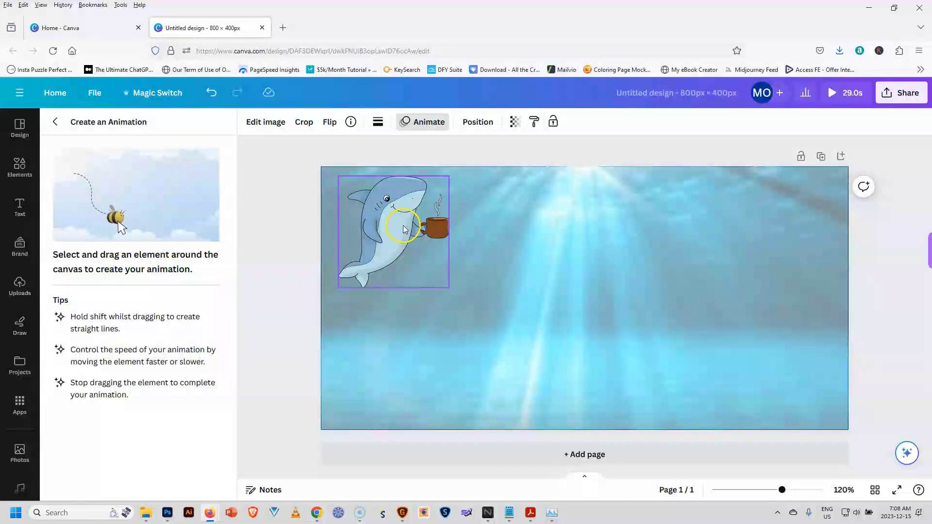
{"action": "mouse_move", "coordinate": [402, 228]}
{"action": "left_mouse_down"}
{"action": "mouse_move", "coordinate": [392, 222]}
{"action": "mouse_move", "coordinate": [398, 256]}
{"action": "mouse_move", "coordinate": [403, 233]}
{"action": "mouse_move", "coordinate": [406, 250]}
{"action": "mouse_move", "coordinate": [411, 237]}
{"action": "mouse_move", "coordinate": [412, 244]}
{"action": "left_mouse_up"}
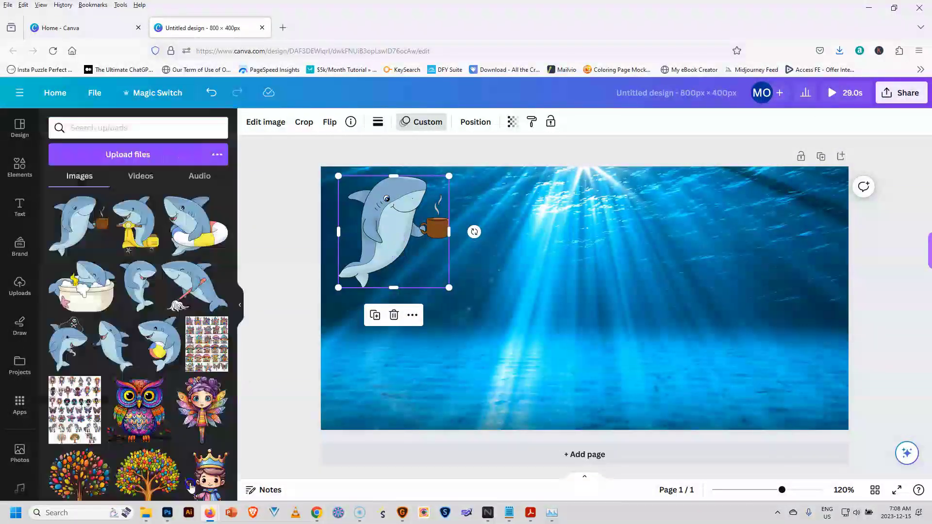
Step: Add the uploaded shark with the swim ring, shrink it to about 180 × 167, and place it beside the coffee-mug shark
{"action": "left_click", "coordinate": [200, 227]}
{"action": "left_click_drag", "start_coordinate": [688, 396], "coordinate": [602, 307]}
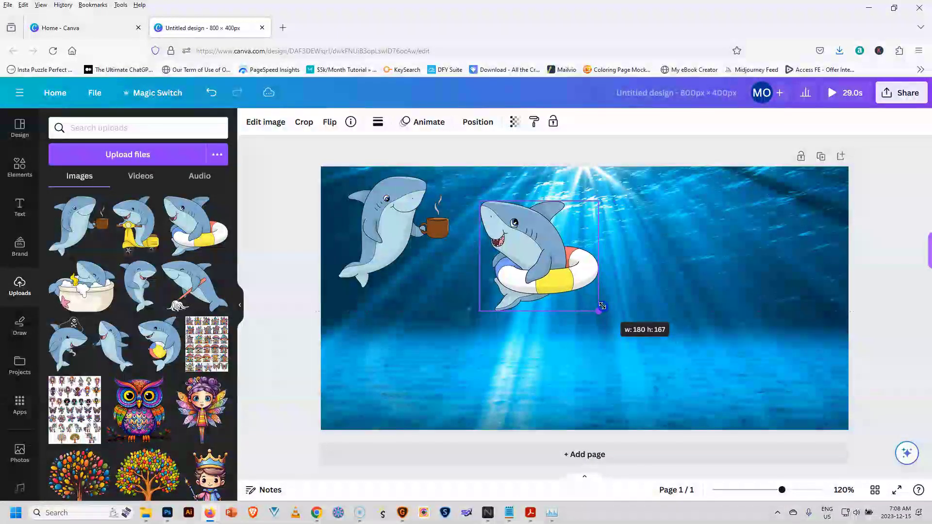
{"action": "left_click_drag", "start_coordinate": [551, 262], "coordinate": [549, 245]}
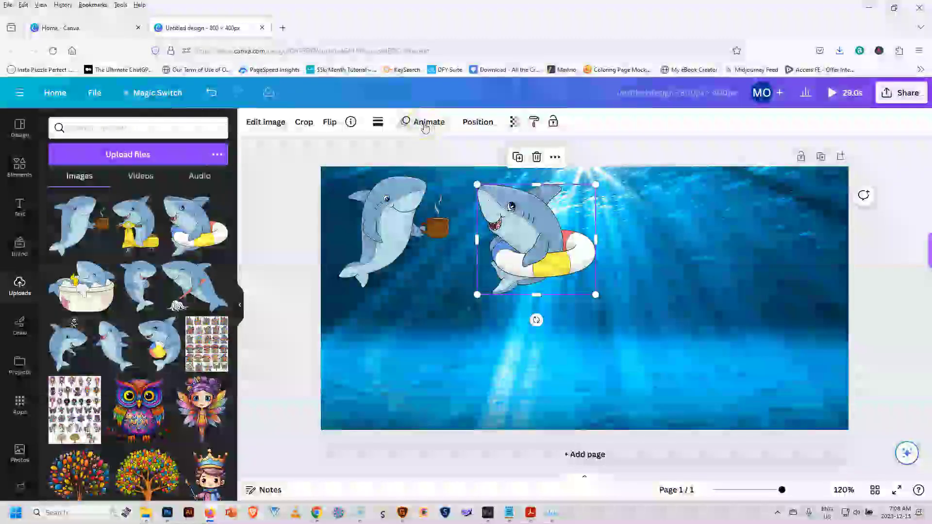
Step: Create a custom animation for the swim-ring shark with a short up-and-down motion path in place, keeping the Original movement style
{"action": "left_click", "coordinate": [425, 123]}
{"action": "left_click", "coordinate": [193, 166]}
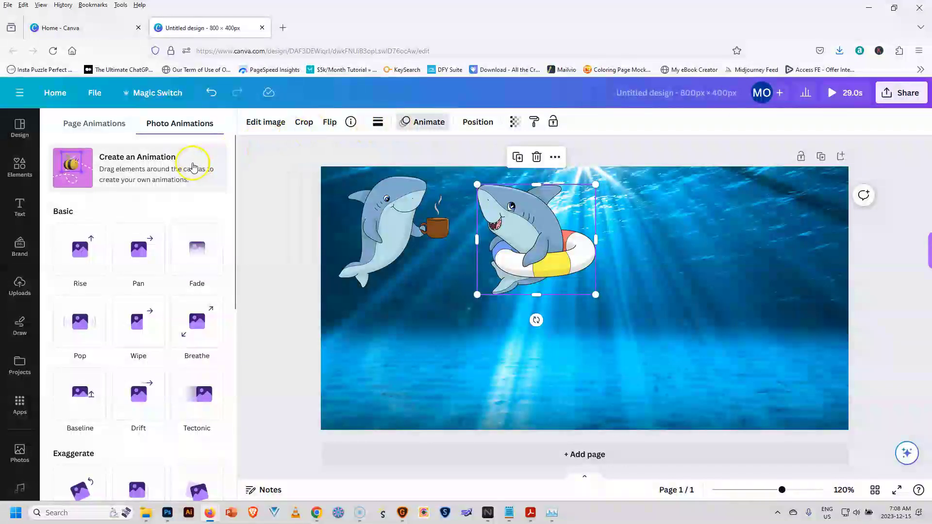
{"action": "left_click", "coordinate": [113, 171]}
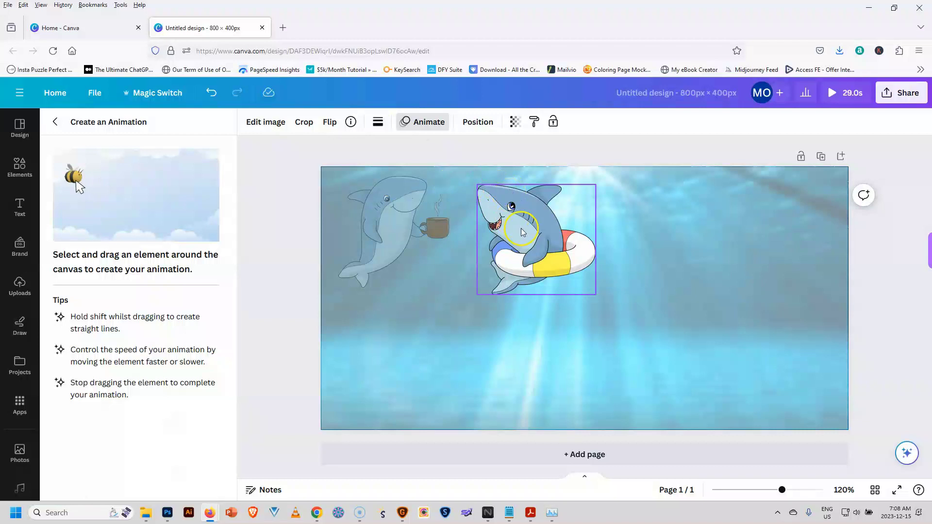
{"action": "left_click_drag", "start_coordinate": [525, 223], "coordinate": [532, 227]}
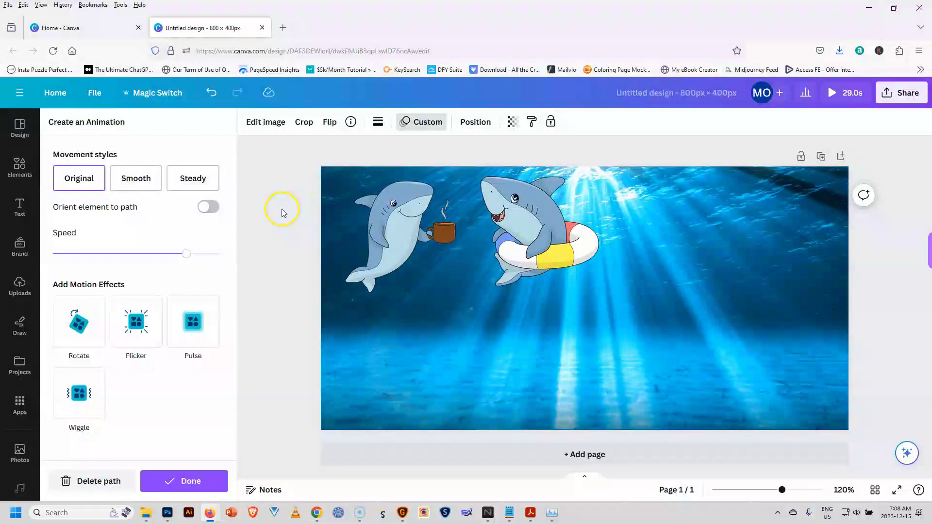
{"action": "left_click", "coordinate": [522, 196]}
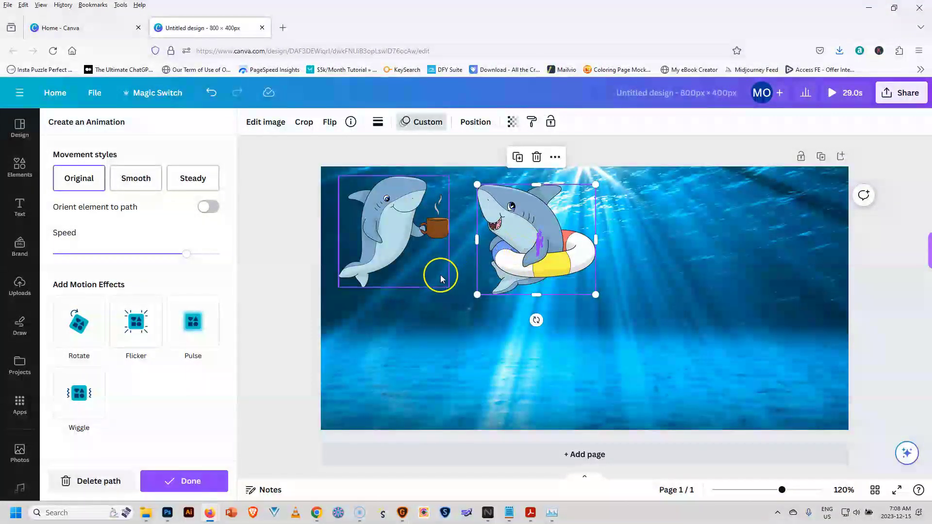
{"action": "left_click", "coordinate": [185, 481]}
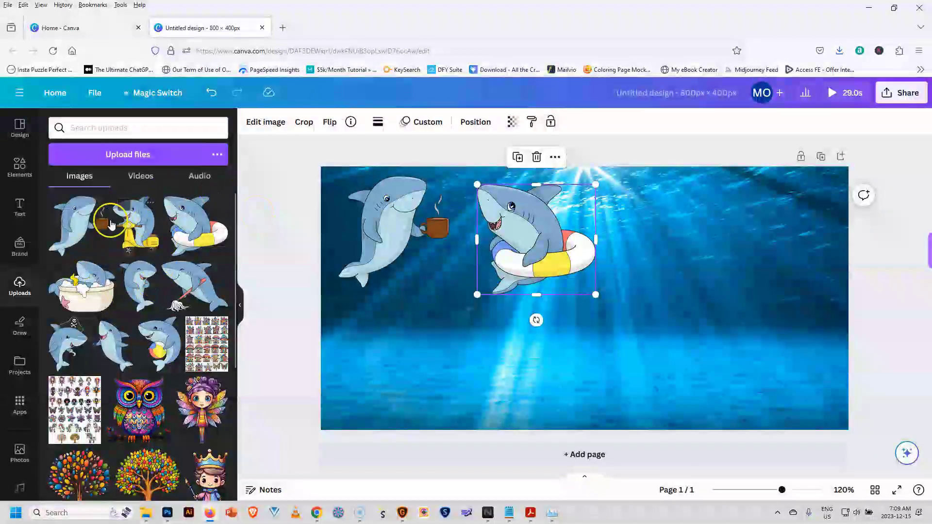
Step: Add the uploaded scooter shark, shrink it, and place it at the page's lower-right corner, partly beyond the right edge
{"action": "left_click", "coordinate": [137, 222]}
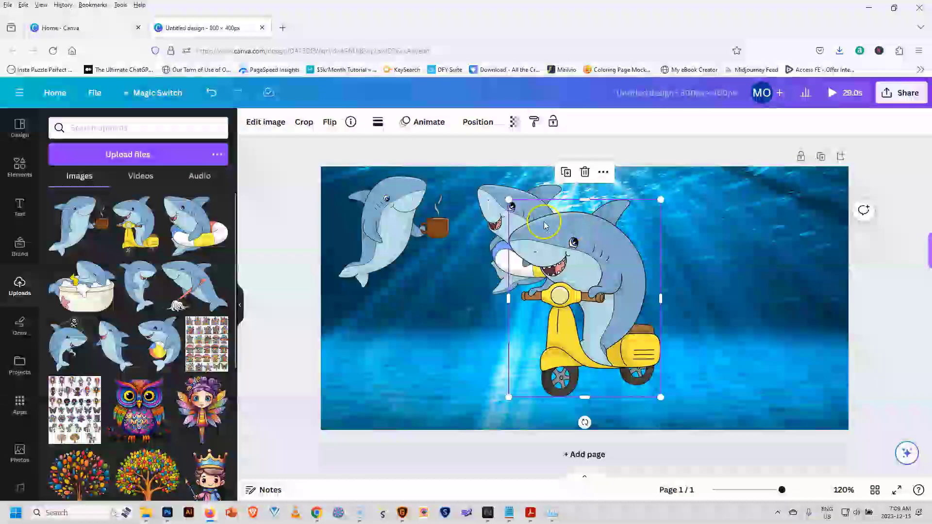
{"action": "left_click_drag", "start_coordinate": [509, 186], "coordinate": [587, 269]}
{"action": "left_click_drag", "start_coordinate": [620, 300], "coordinate": [851, 323]}
Step: Create a custom animation that moves the scooter shark leftward along the bottom and off the page's left side
{"action": "left_click", "coordinate": [421, 123]}
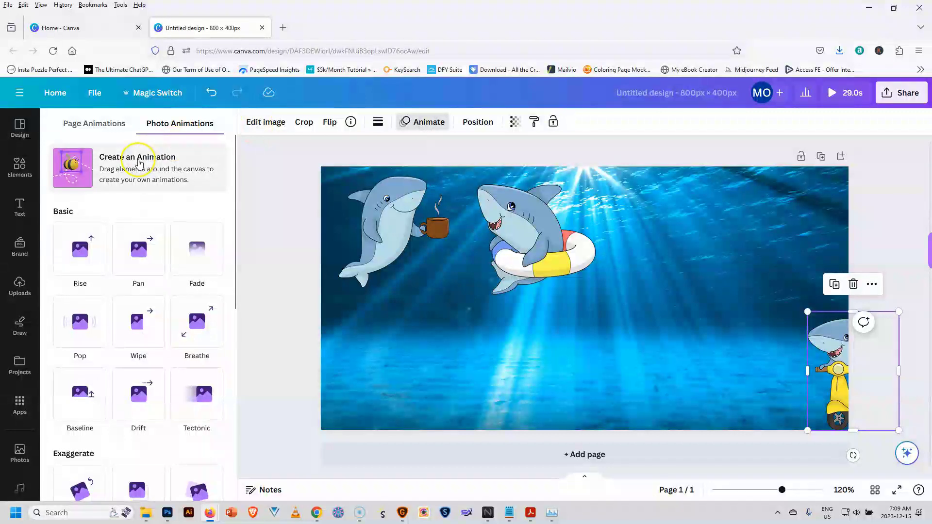
{"action": "left_click", "coordinate": [139, 163]}
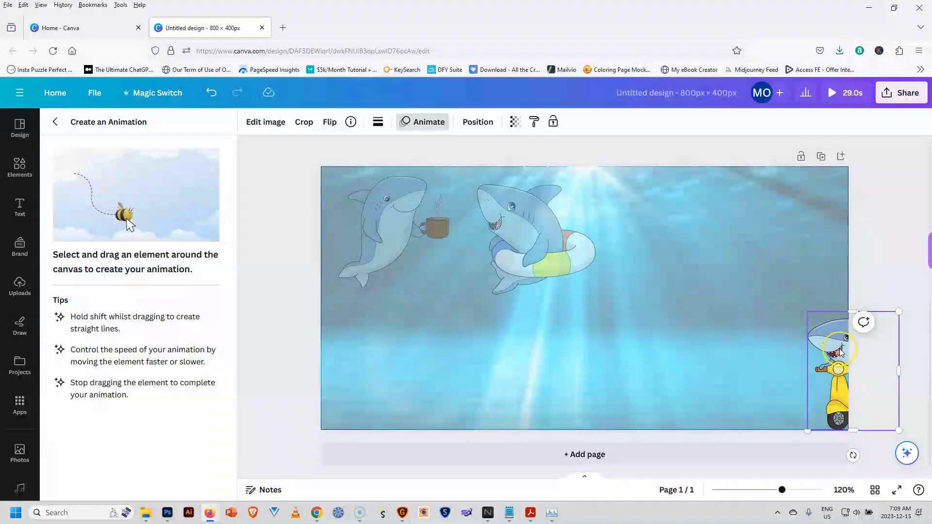
{"action": "left_click_drag", "start_coordinate": [841, 352], "coordinate": [248, 362]}
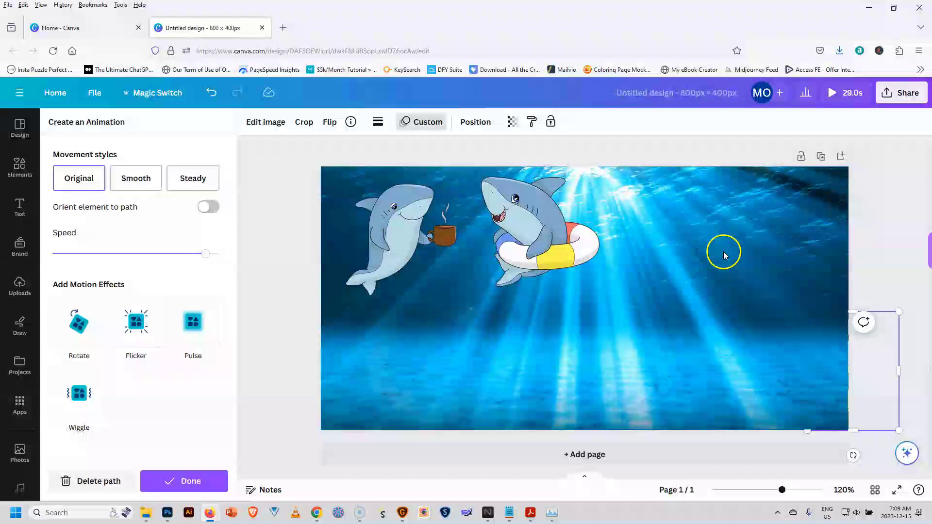
{"action": "left_click", "coordinate": [755, 264]}
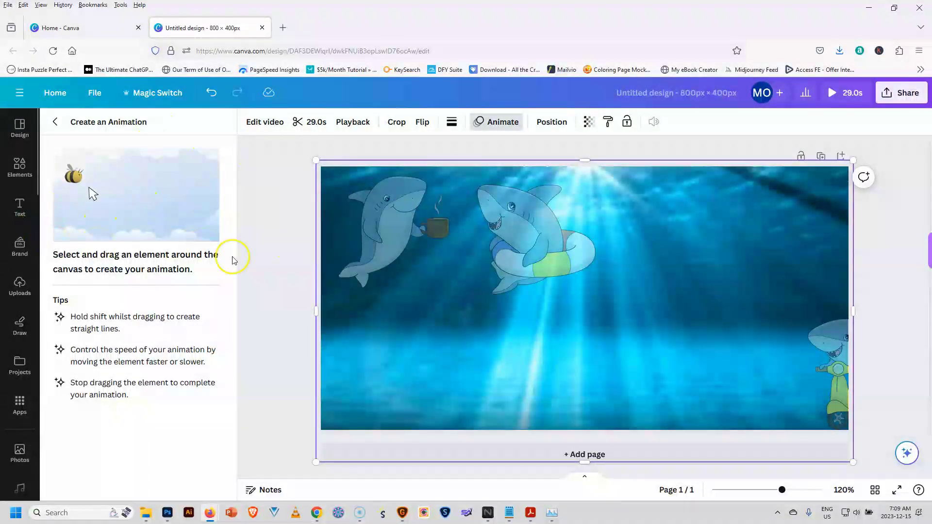
Step: Add the uploaded shark with the mop, shrink it, and place it against the page's right edge above the scooter shark
{"action": "left_click", "coordinate": [22, 290]}
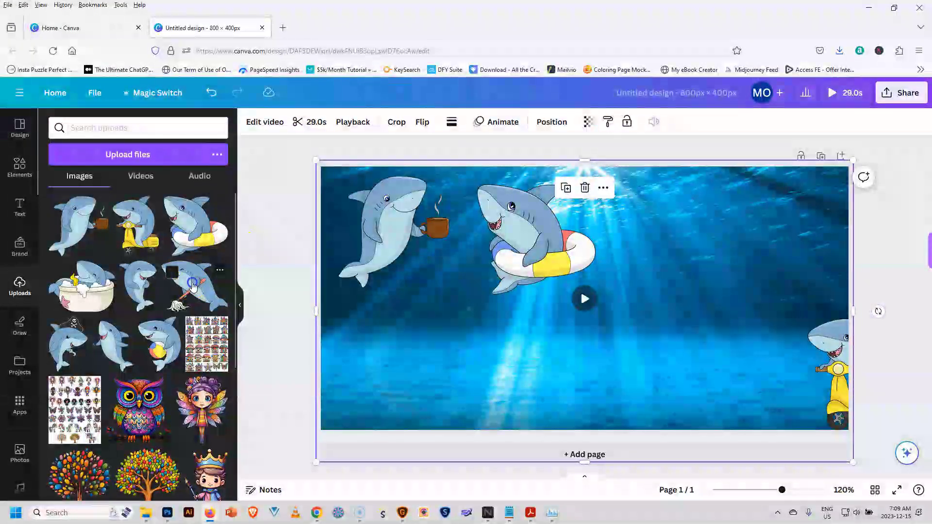
{"action": "left_click", "coordinate": [191, 286]}
{"action": "left_click_drag", "start_coordinate": [460, 201], "coordinate": [589, 275]}
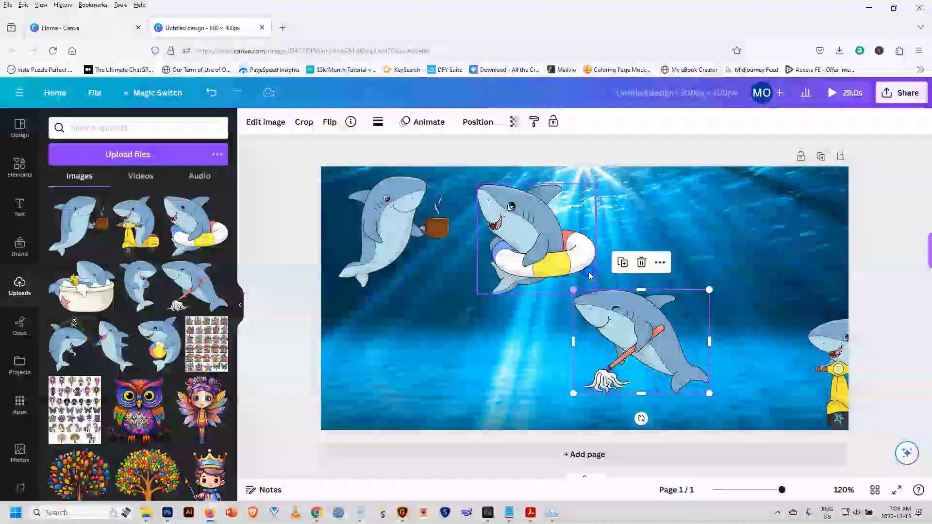
{"action": "left_click_drag", "start_coordinate": [630, 323], "coordinate": [765, 210]}
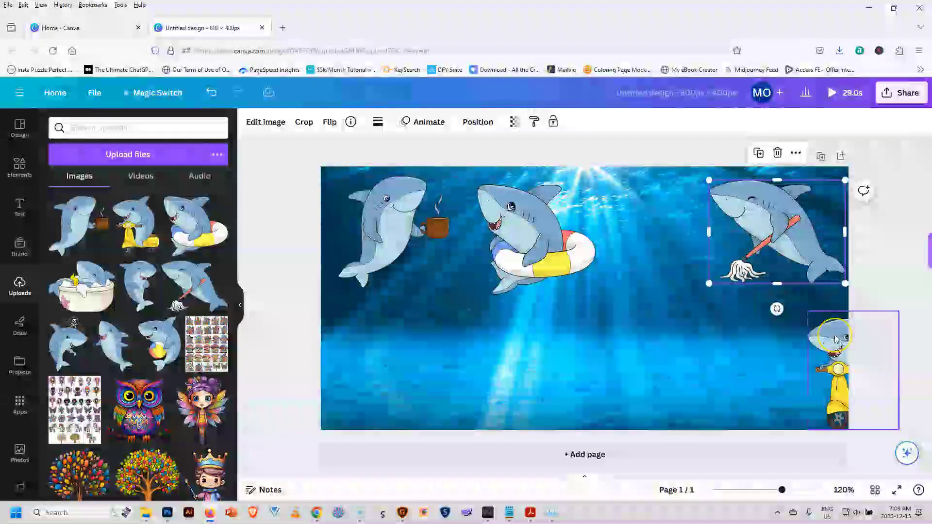
{"action": "left_click", "coordinate": [795, 212]}
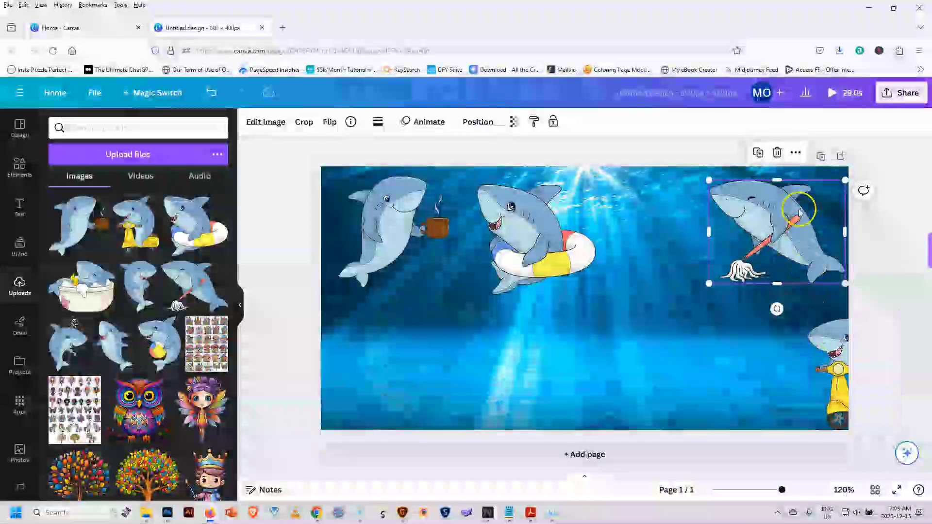
{"action": "left_click_drag", "start_coordinate": [815, 344], "coordinate": [800, 223]}
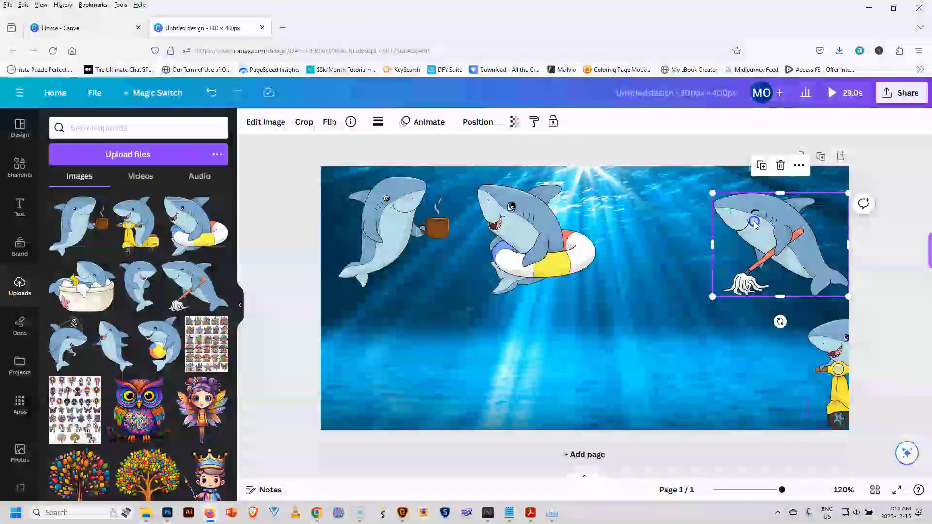
{"action": "left_click", "coordinate": [764, 239]}
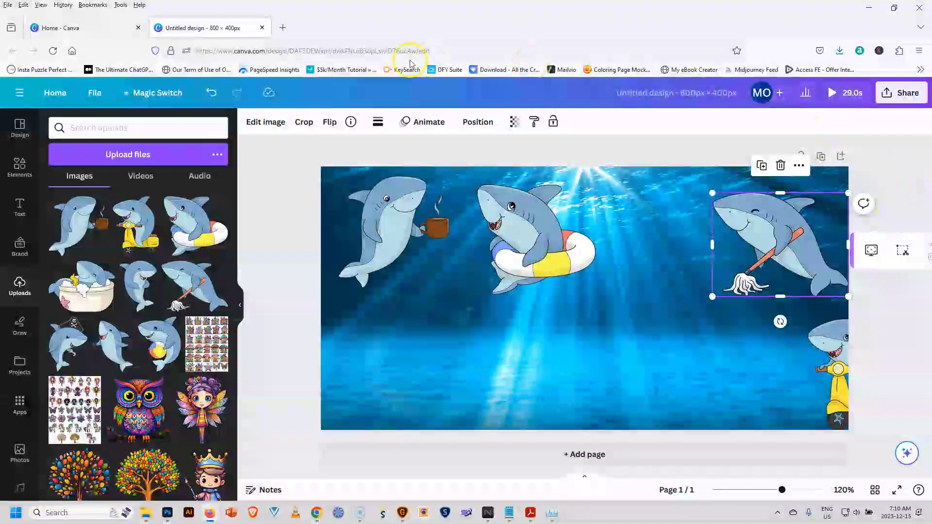
Step: Create a custom animation that moves the mop shark down and then left to the bottom middle of the page, and preview the design
{"action": "left_click", "coordinate": [421, 123]}
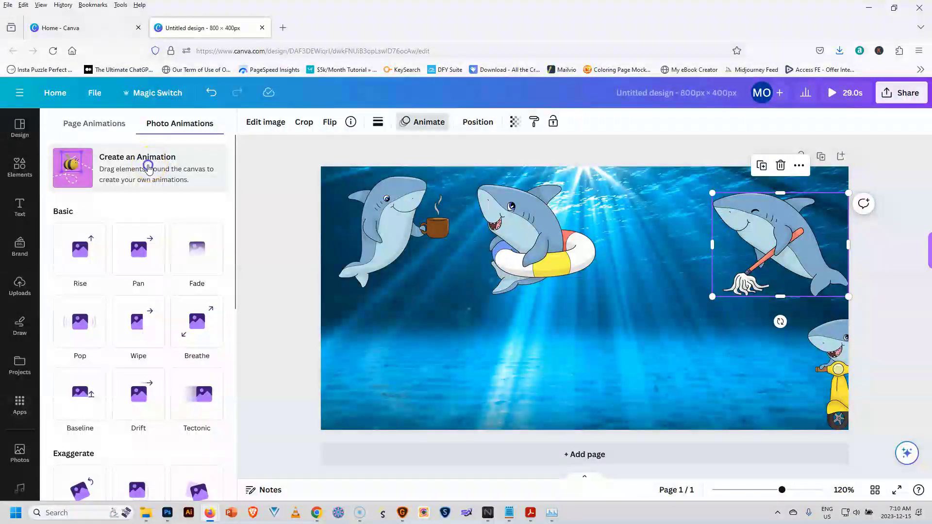
{"action": "left_click", "coordinate": [148, 168]}
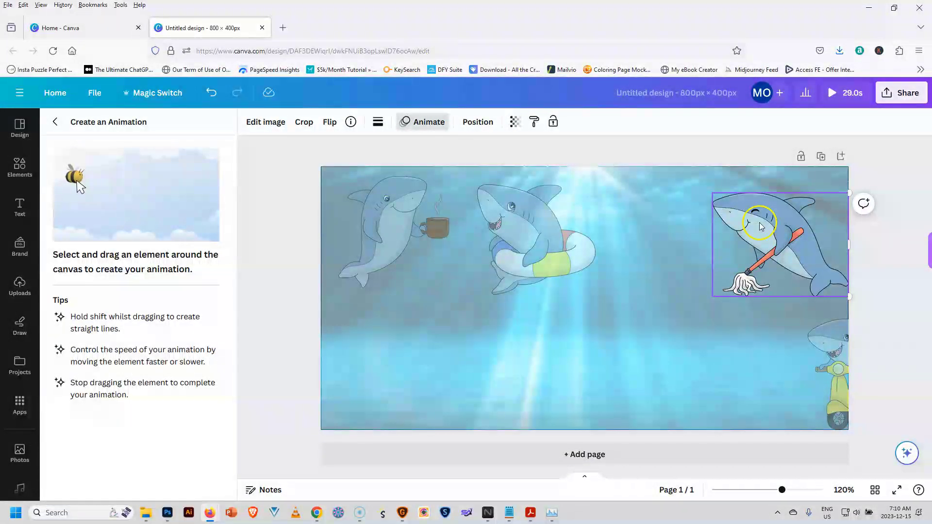
{"action": "mouse_move", "coordinate": [760, 225]}
{"action": "left_mouse_down"}
{"action": "mouse_move", "coordinate": [759, 341]}
{"action": "mouse_move", "coordinate": [712, 357]}
{"action": "mouse_move", "coordinate": [587, 354]}
{"action": "left_mouse_up"}
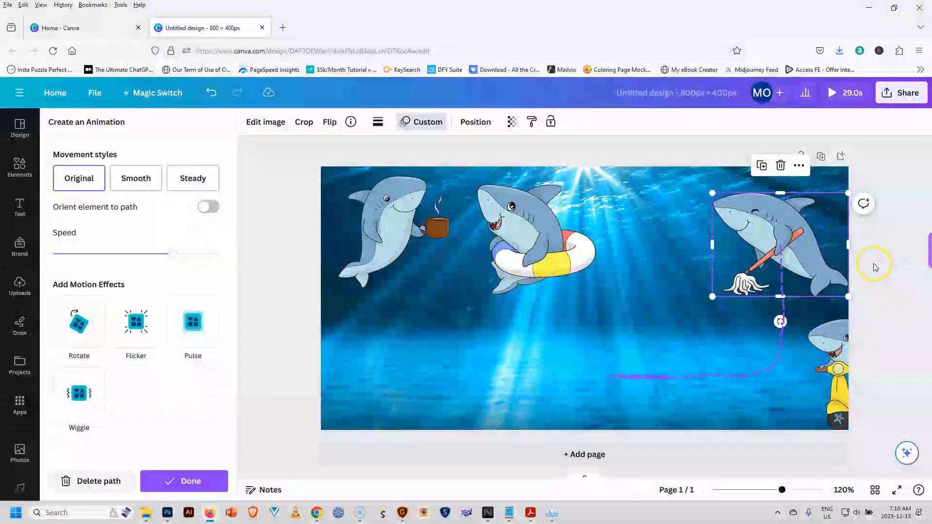
{"action": "left_click", "coordinate": [895, 257]}
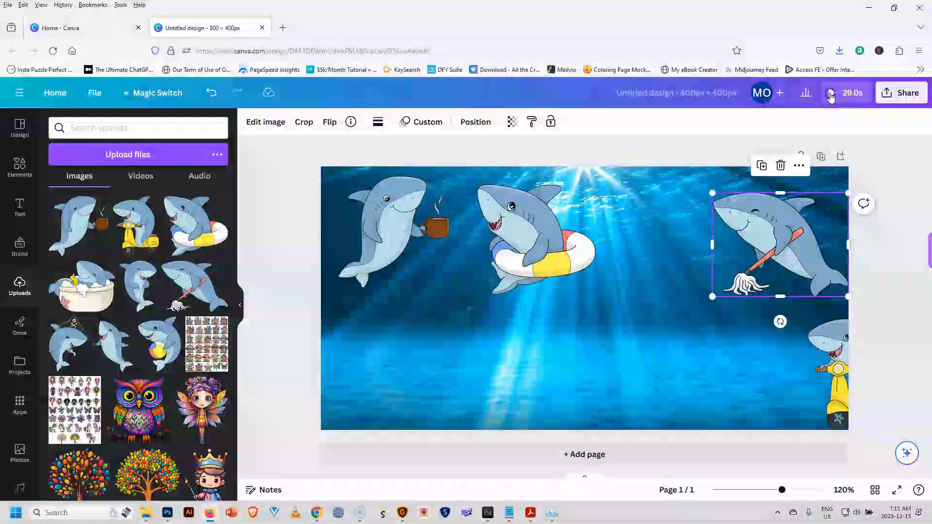
{"action": "left_click", "coordinate": [832, 95]}
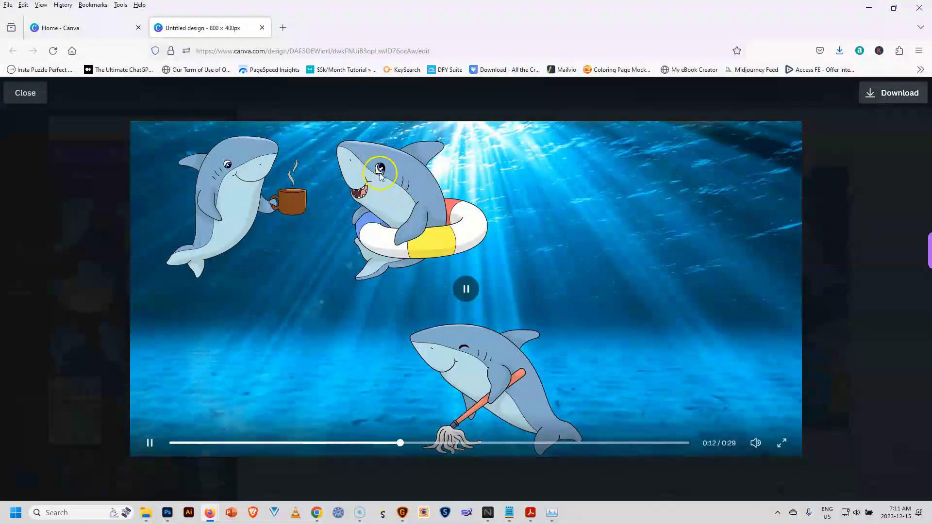
{"action": "left_click", "coordinate": [25, 94]}
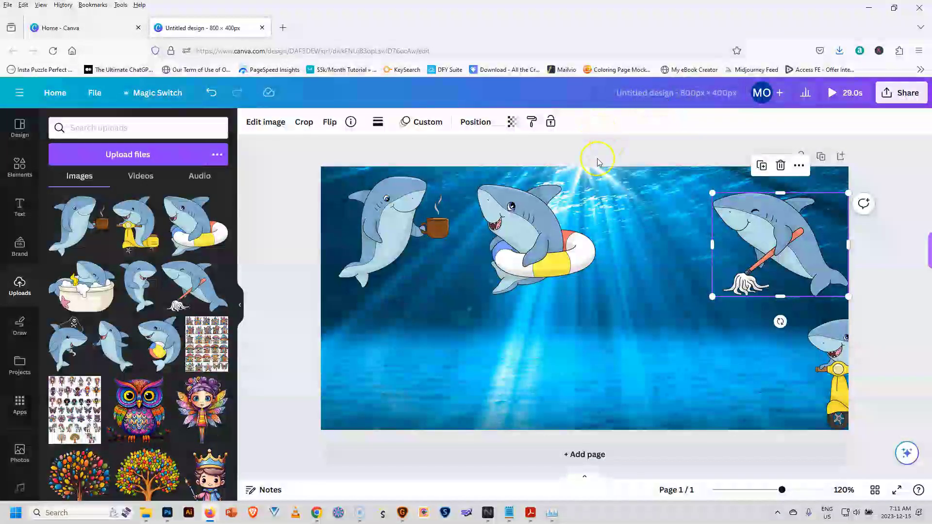
Step: Trim the end of the underwater background video to a length of 9.7 seconds and preview the shortened design
{"action": "left_click", "coordinate": [365, 386]}
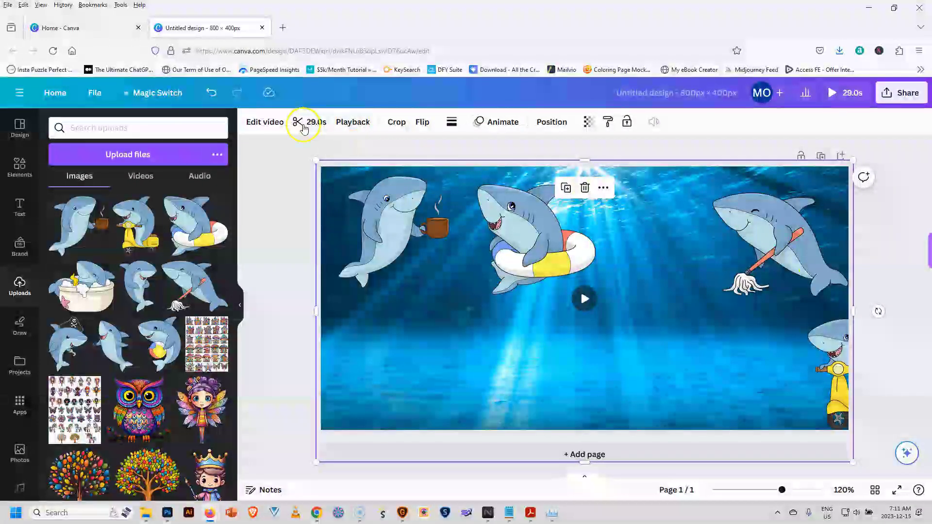
{"action": "left_click", "coordinate": [303, 127]}
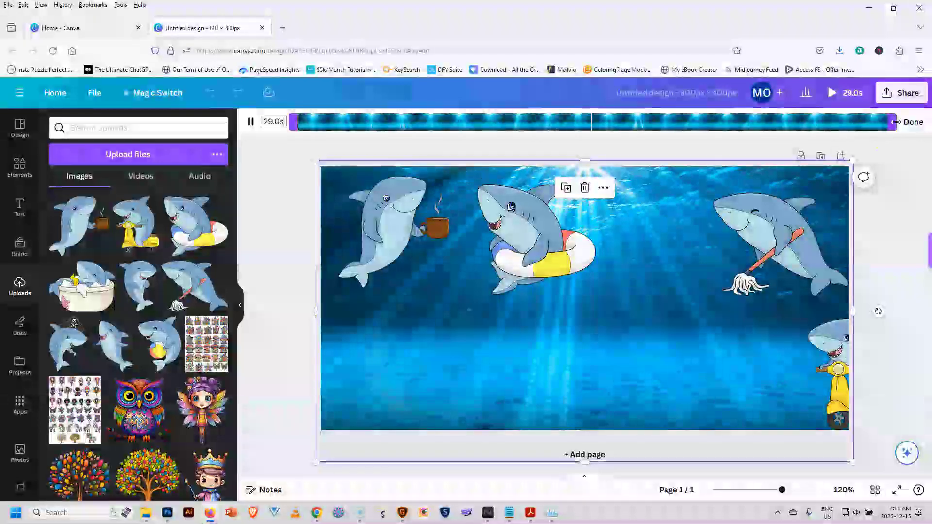
{"action": "left_click_drag", "start_coordinate": [892, 121], "coordinate": [500, 139]}
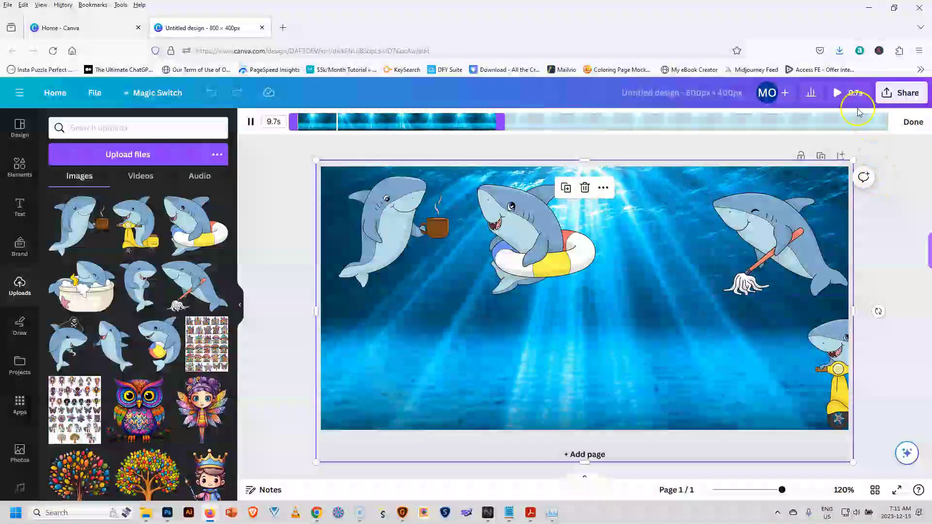
{"action": "left_click", "coordinate": [840, 95]}
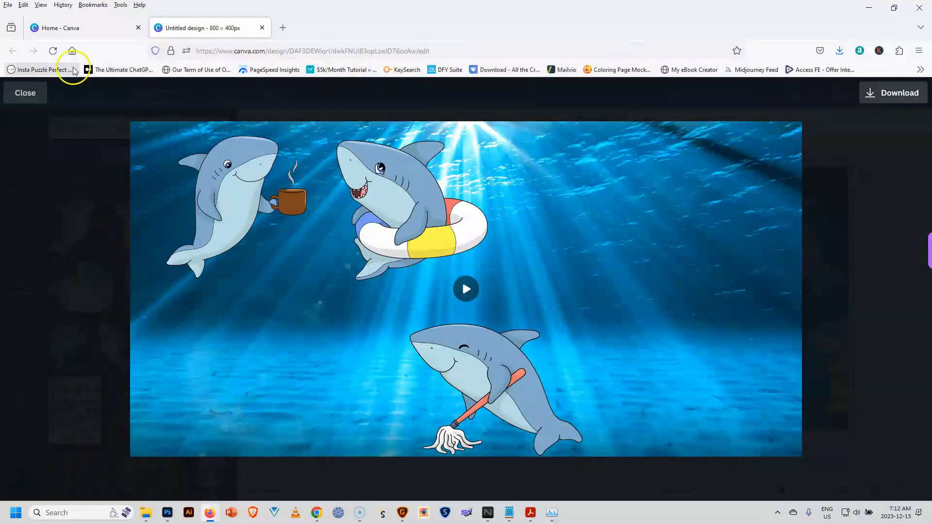
{"action": "left_click", "coordinate": [31, 96]}
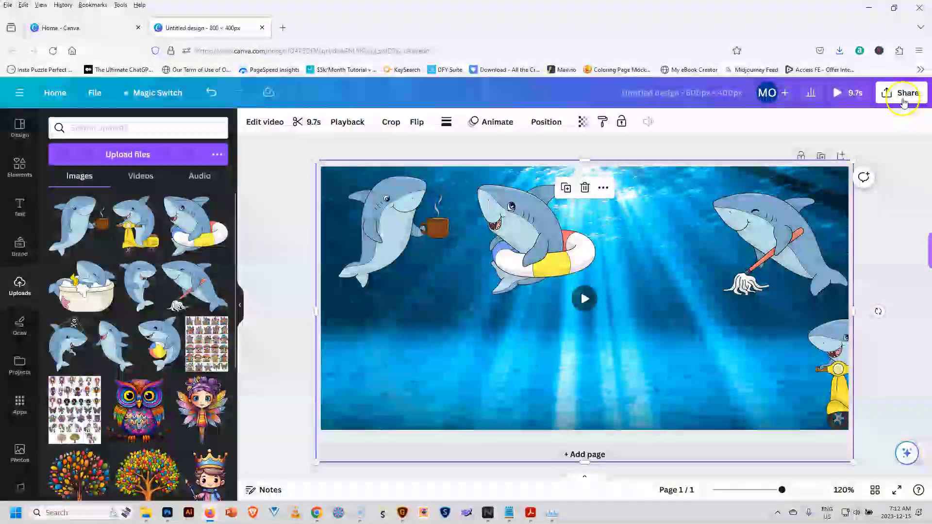
Step: Open the design's download settings and review the MP4 Video file type and the 800 × 400 px quality option
{"action": "left_click", "coordinate": [901, 96]}
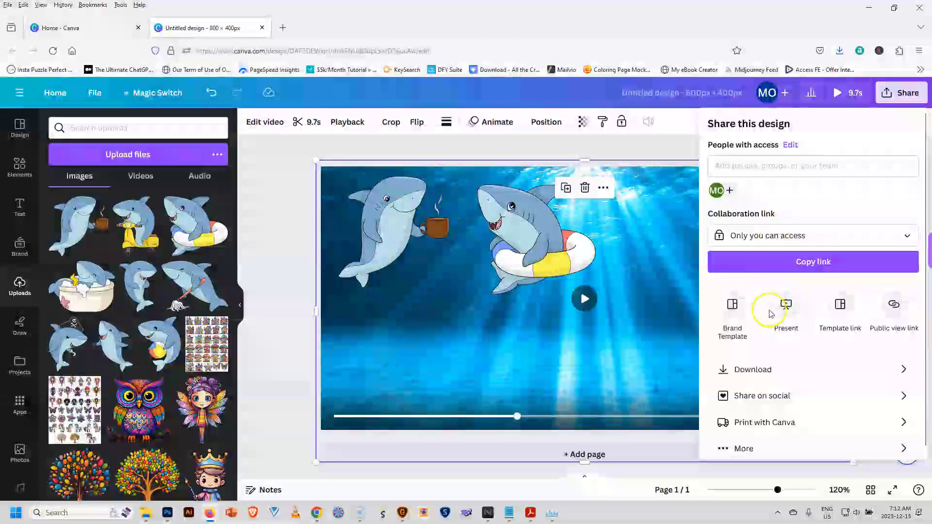
{"action": "left_click", "coordinate": [759, 371]}
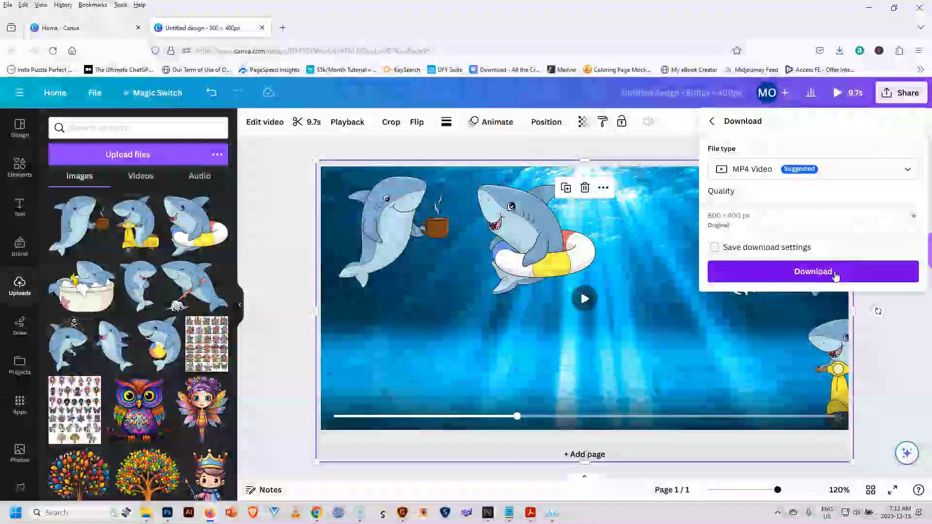
{"action": "left_click", "coordinate": [446, 9]}
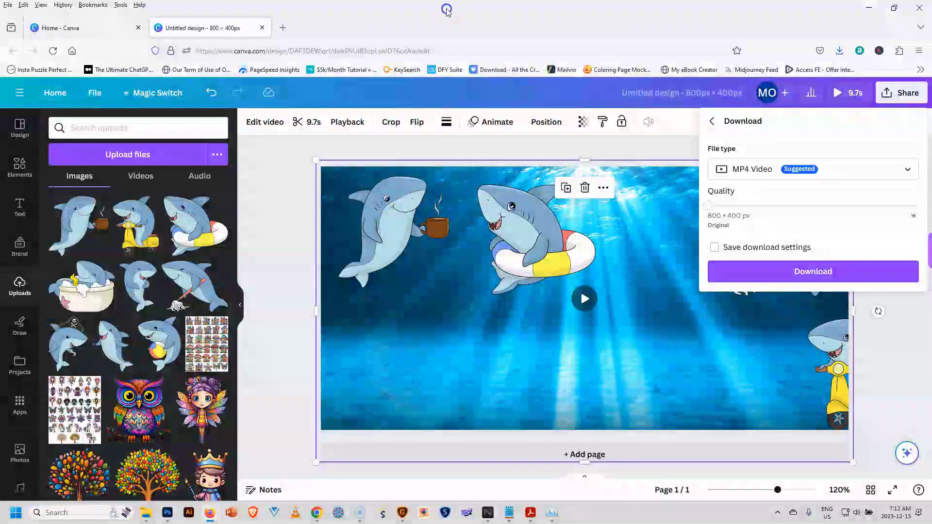